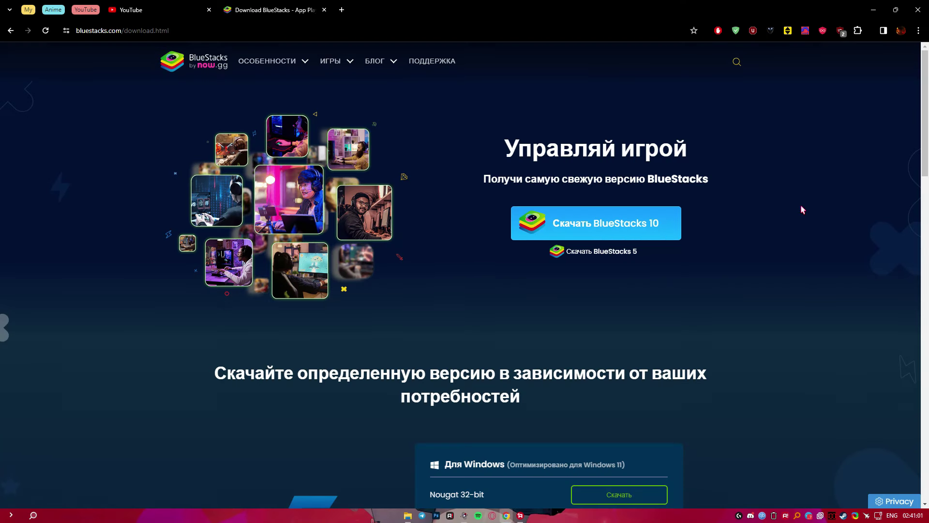
Look through the BlueStacks 5 and BlueStacks 4 versions offered for Windows and macOS on the download page
scroll(707, 241, "down", 4)
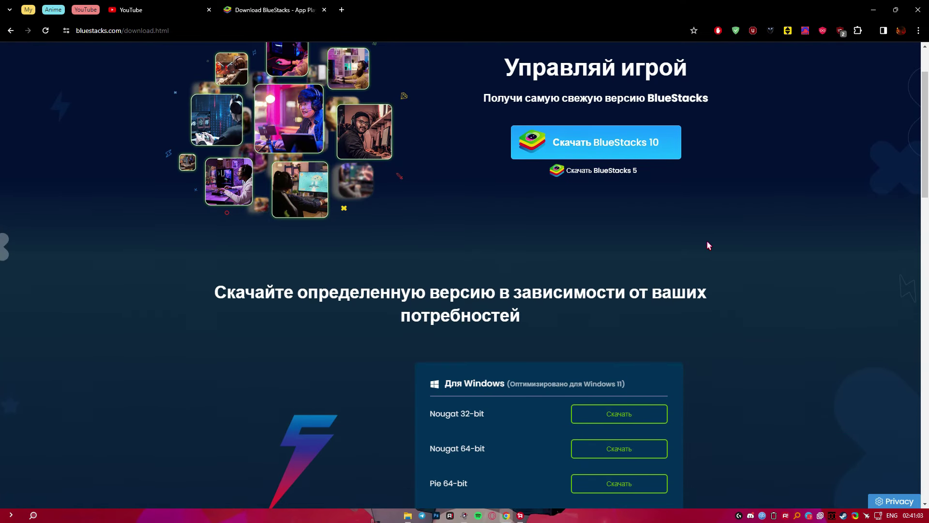
scroll(707, 242, "down", 3)
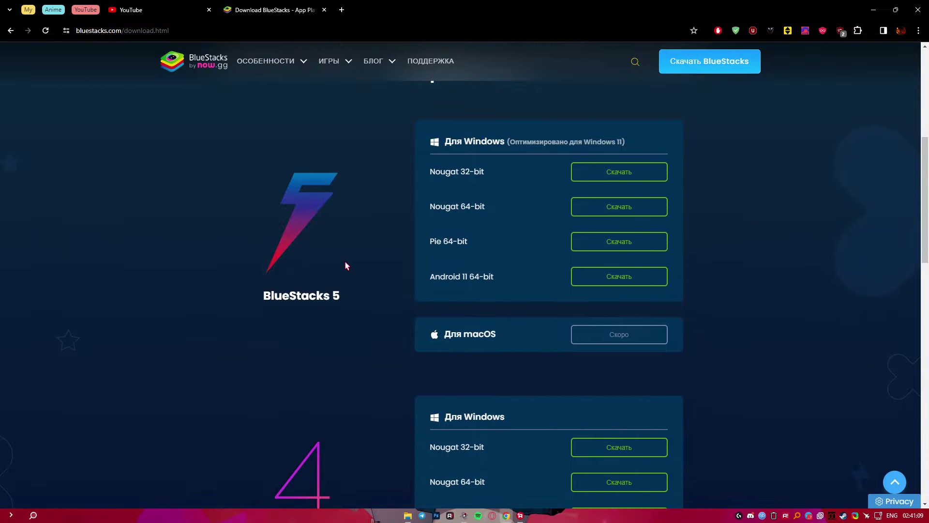
scroll(345, 262, "down", 3)
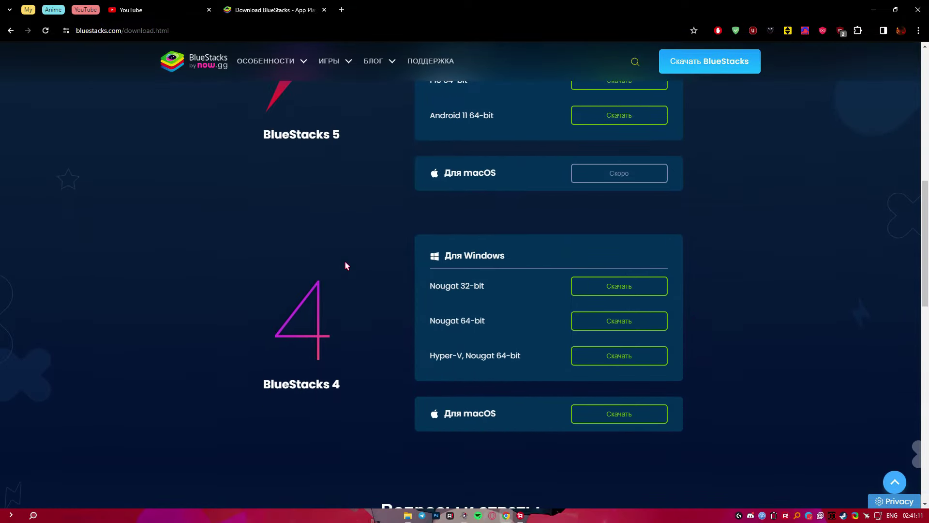
scroll(345, 266, "up", 5)
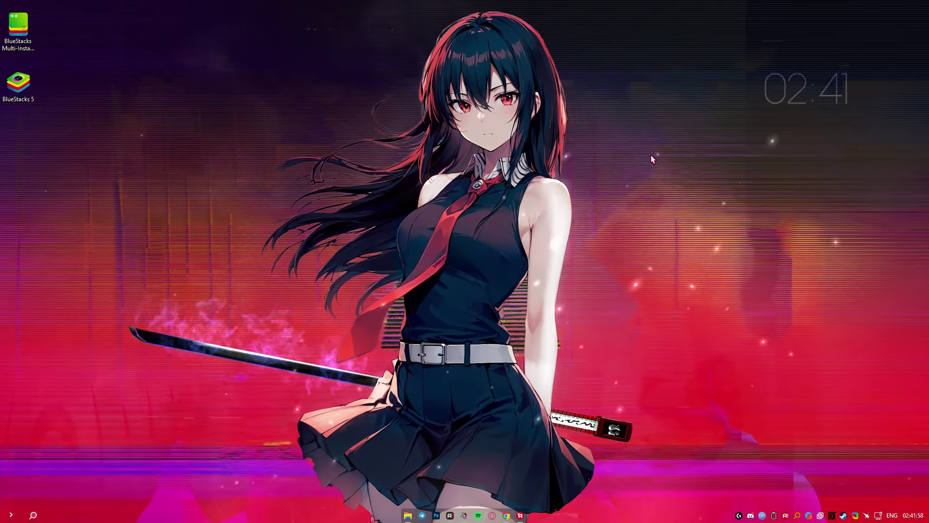
Start the BlueStacks App Player Android 11 instance and check its root status with Root Checker Basic
left_click_drag(89, 215, 2, 4)
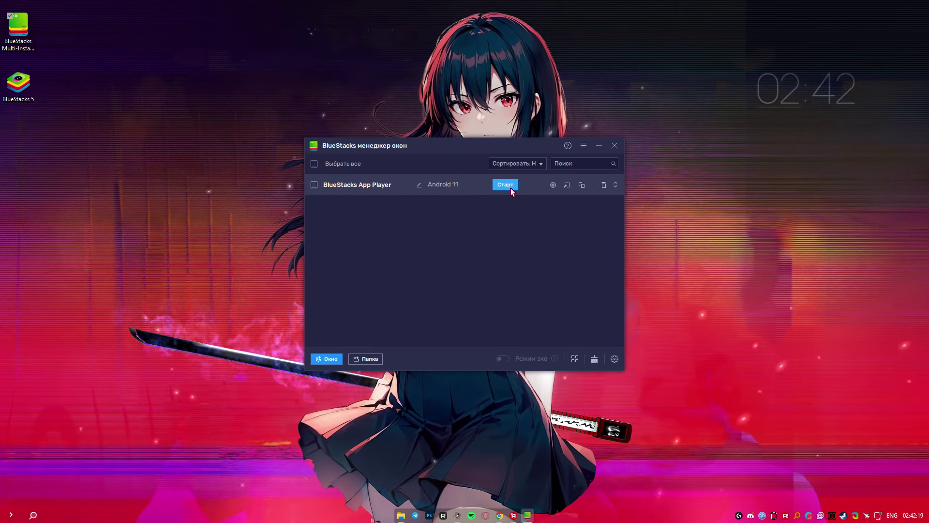
left_click(510, 188)
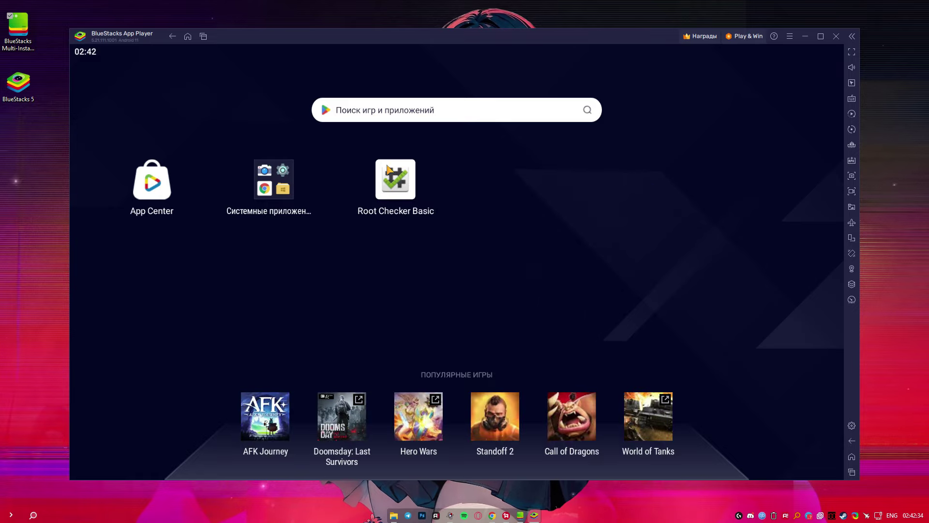
left_click(399, 178)
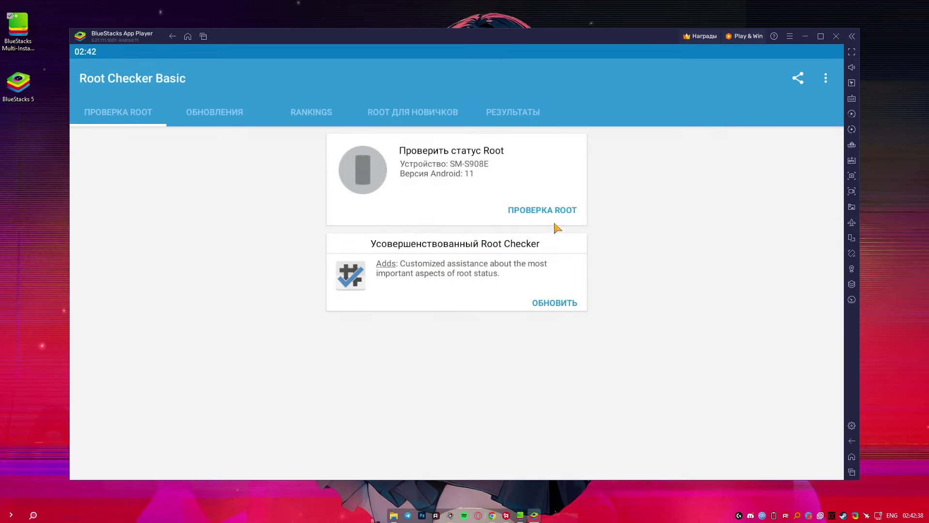
left_click(527, 213)
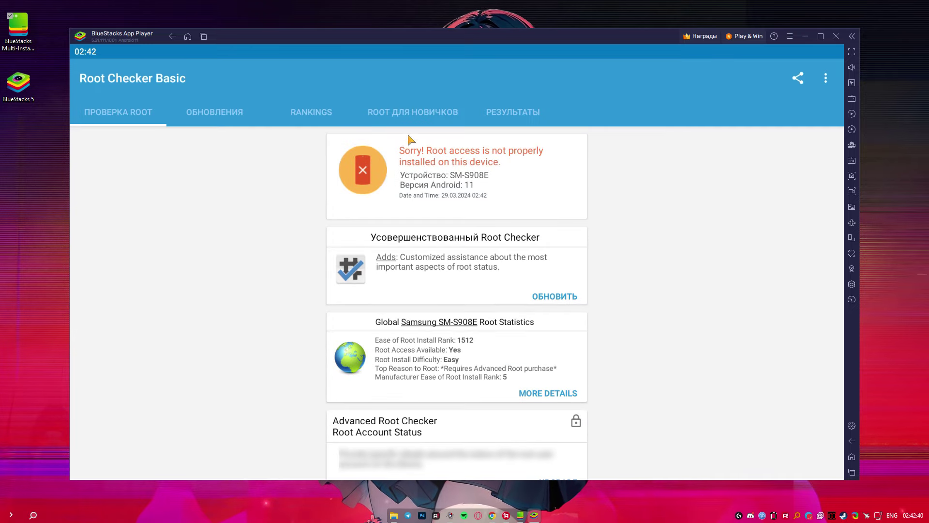
Close both the BlueStacks App Player and the multi-instance manager completely
left_click(837, 37)
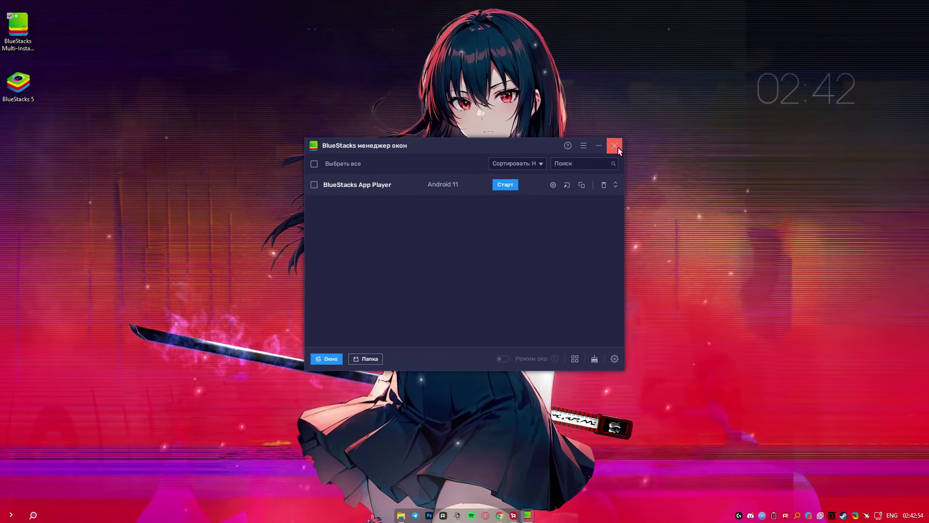
left_click(618, 147)
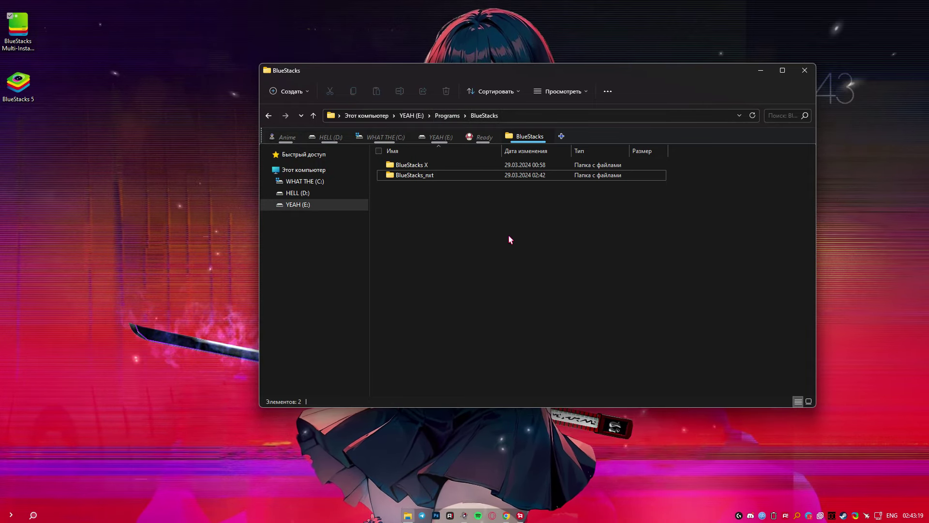
left_click_drag(470, 233, 435, 242)
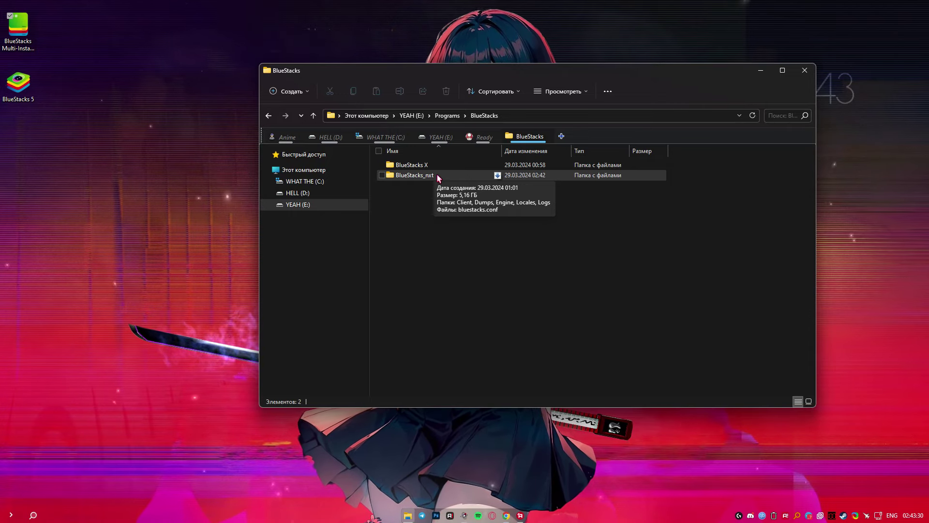
Open bluestacks.conf from the BlueStacks_nxt folder in Notepad++ and maximize the editor window
double_click(449, 176)
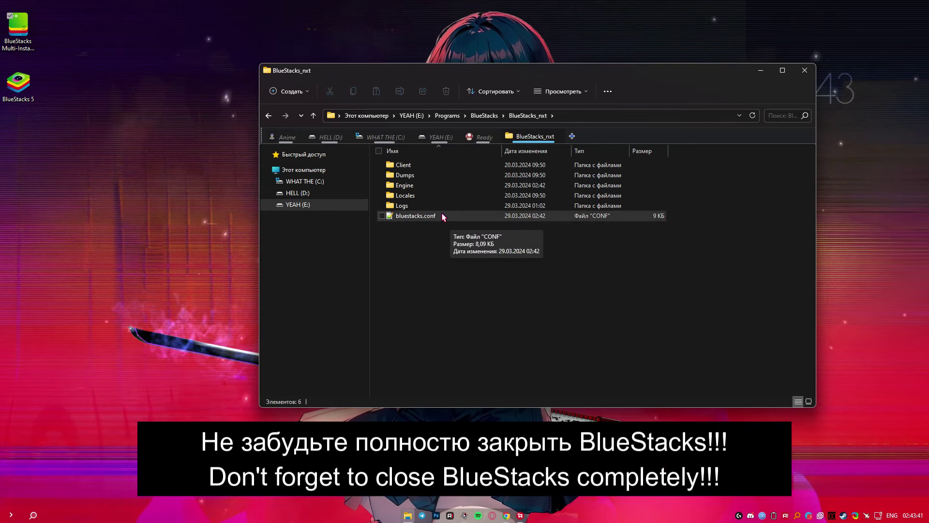
right_click(435, 216)
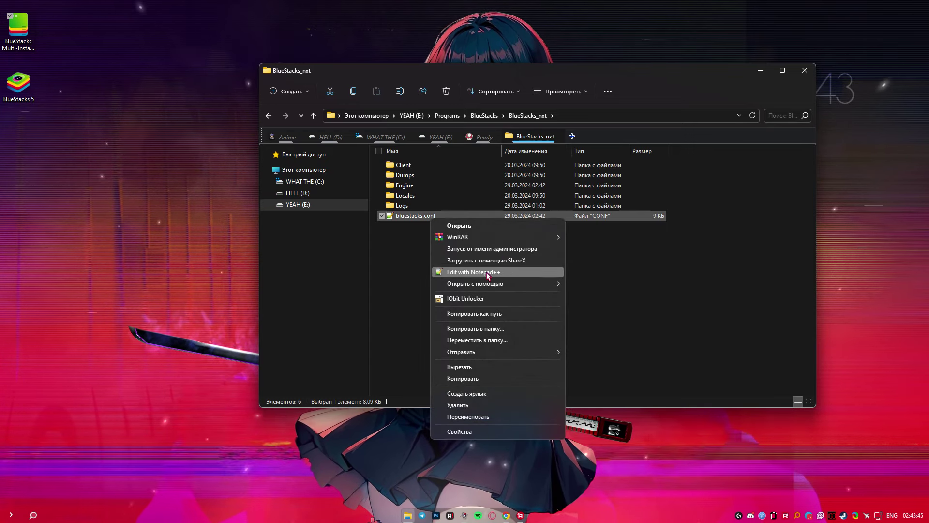
left_click(486, 272)
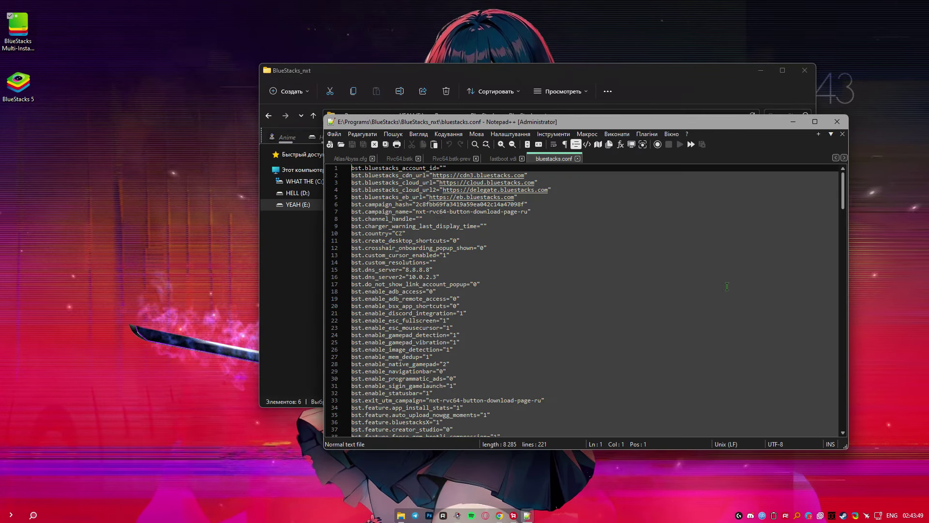
scroll(560, 283, "down", 13)
scroll(560, 282, "up", 13)
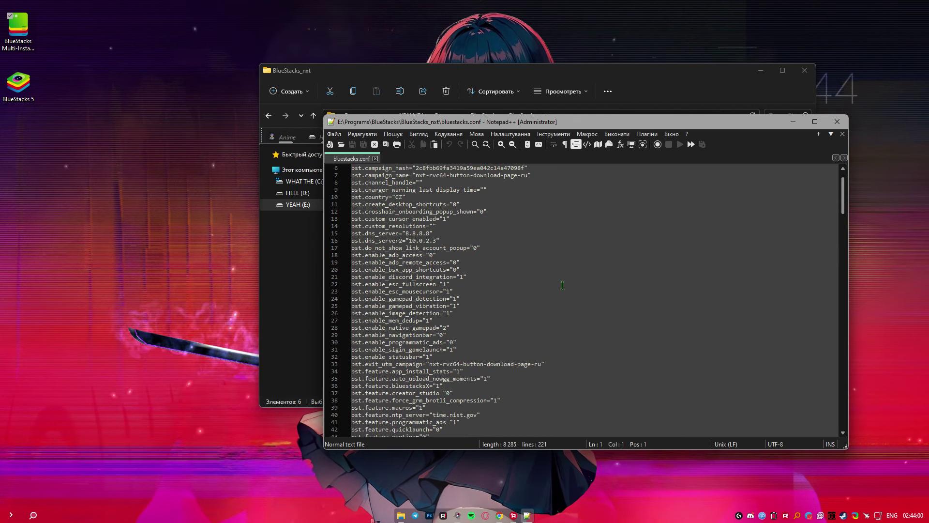
key("super+Up")
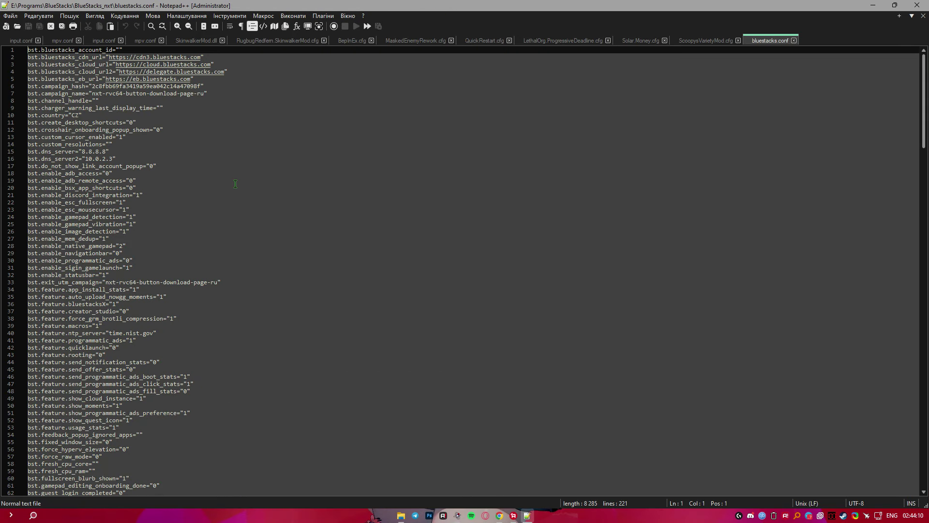
Search bluestacks.conf for "root" and set bst.feature.rooting to "1"
left_click(150, 27)
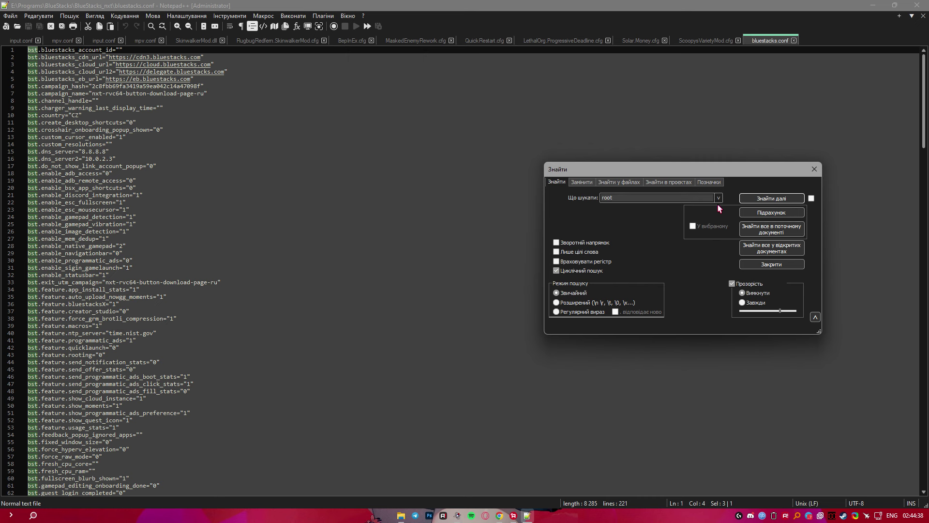
left_click(777, 199)
left_click(761, 198)
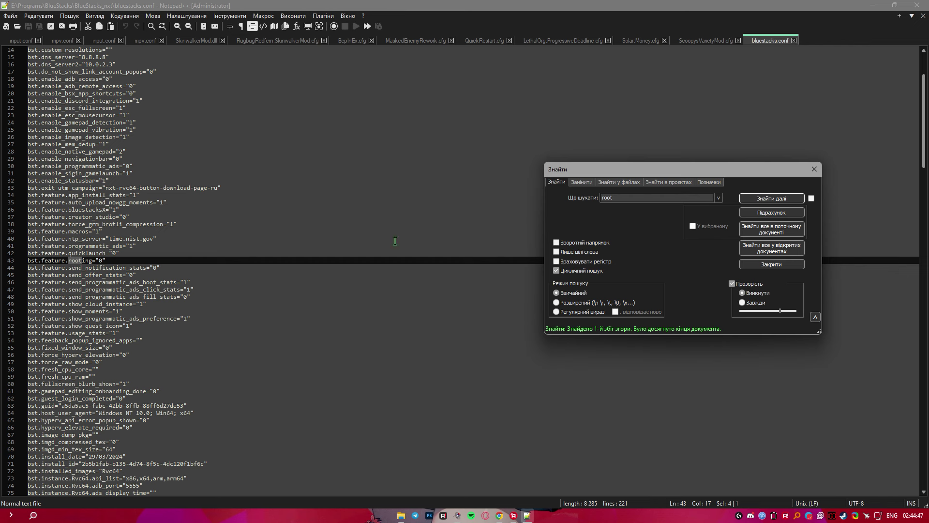
left_click(767, 198)
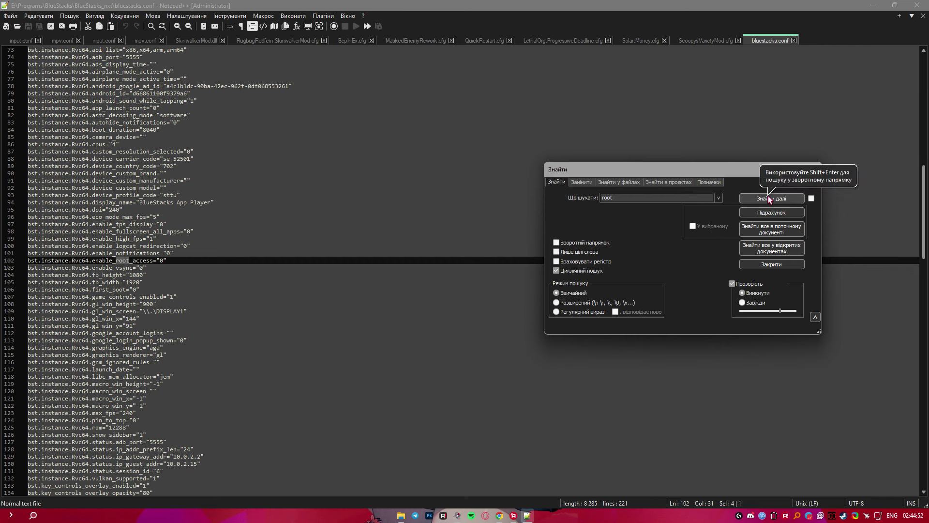
left_click_drag(725, 173, 818, 93)
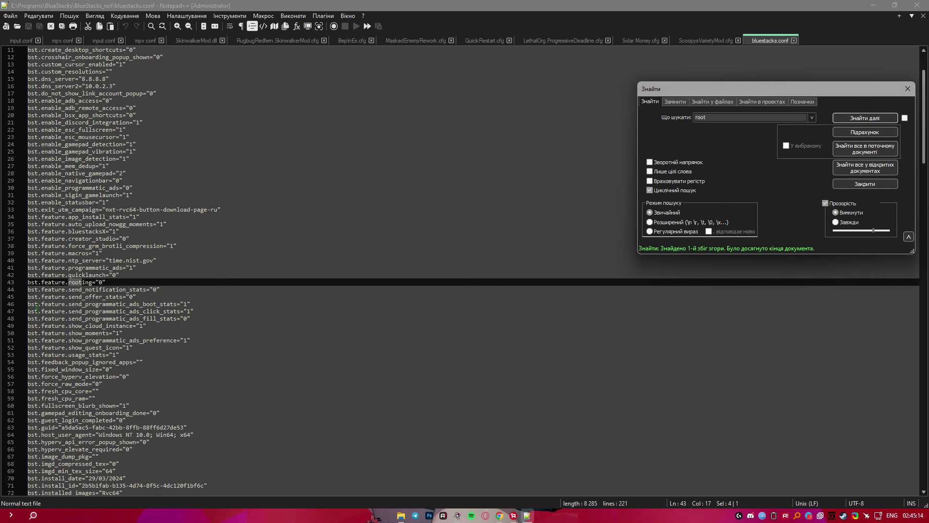
left_click(84, 283)
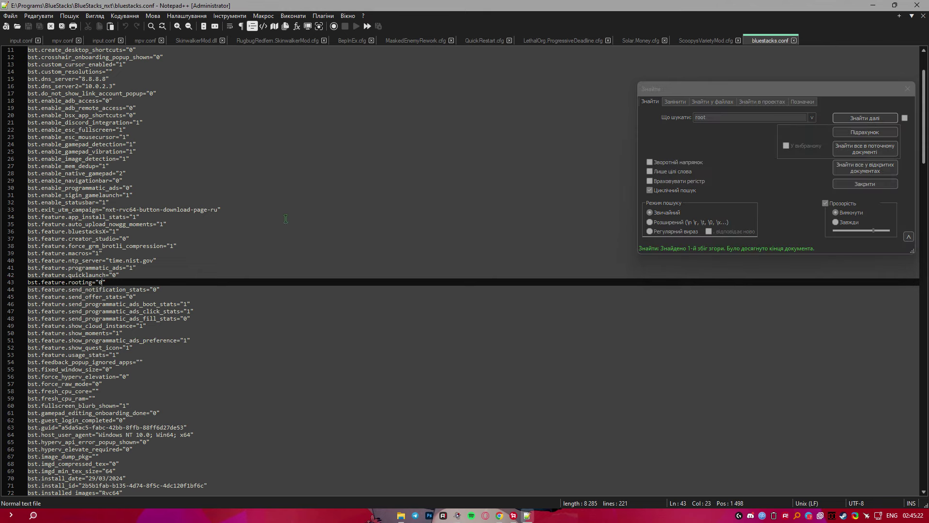
key("BackSpace")
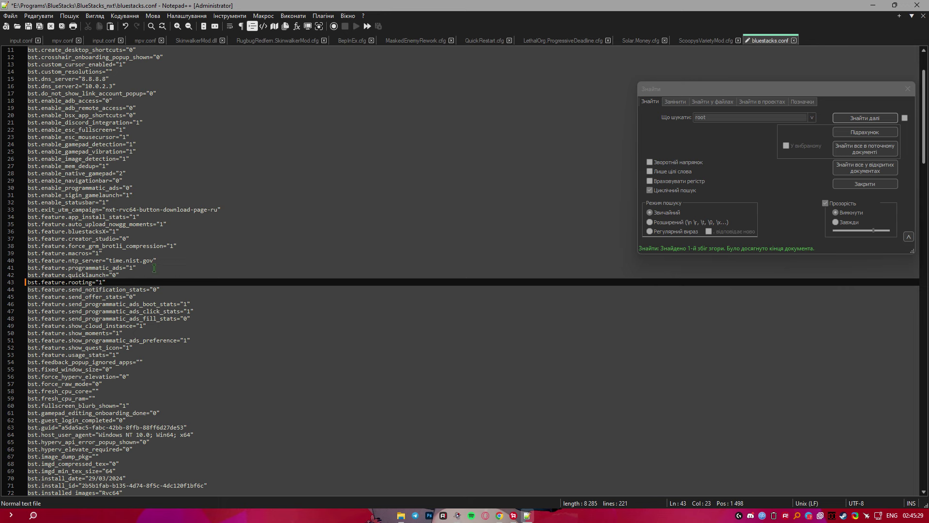
Set bst.instance.Rvc64.enable_root_access to "1" and recheck both root entries with the search
left_click(866, 119)
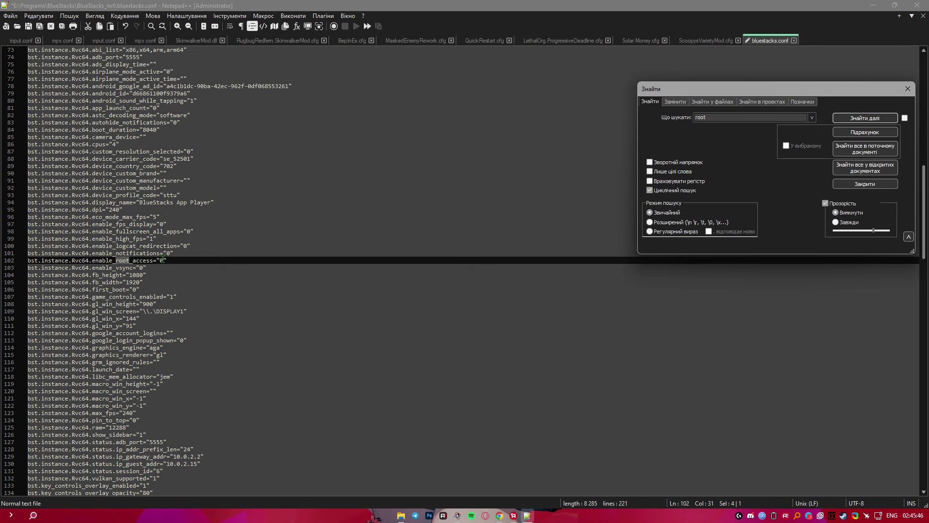
left_click(162, 260)
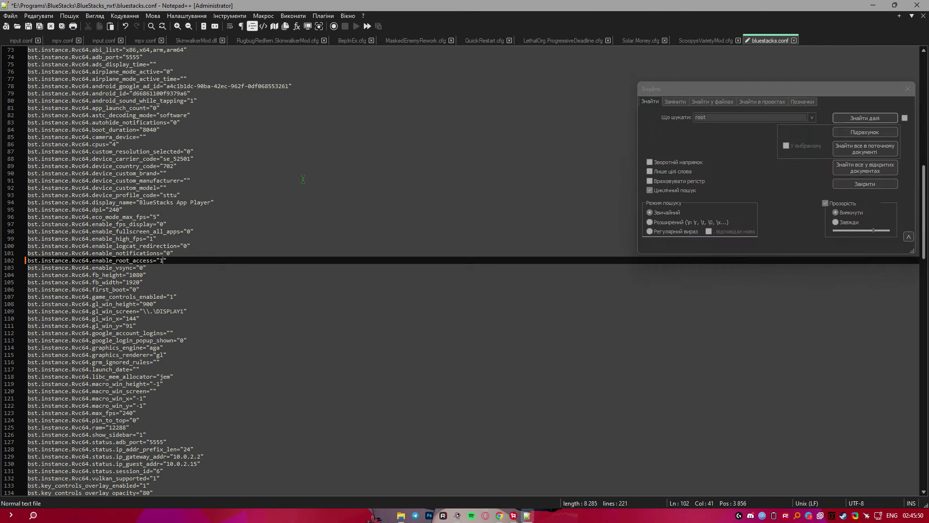
scroll(304, 179, "up", 7)
left_click(865, 119)
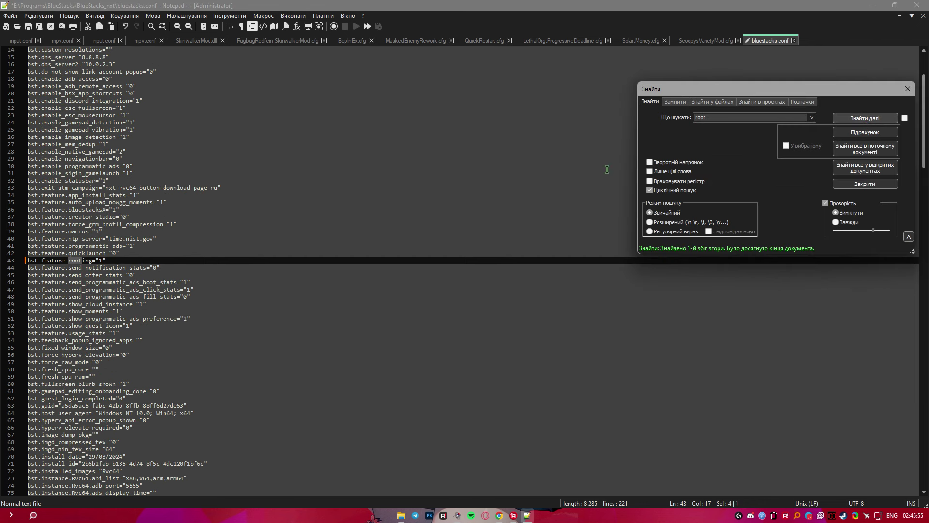
left_click(865, 119)
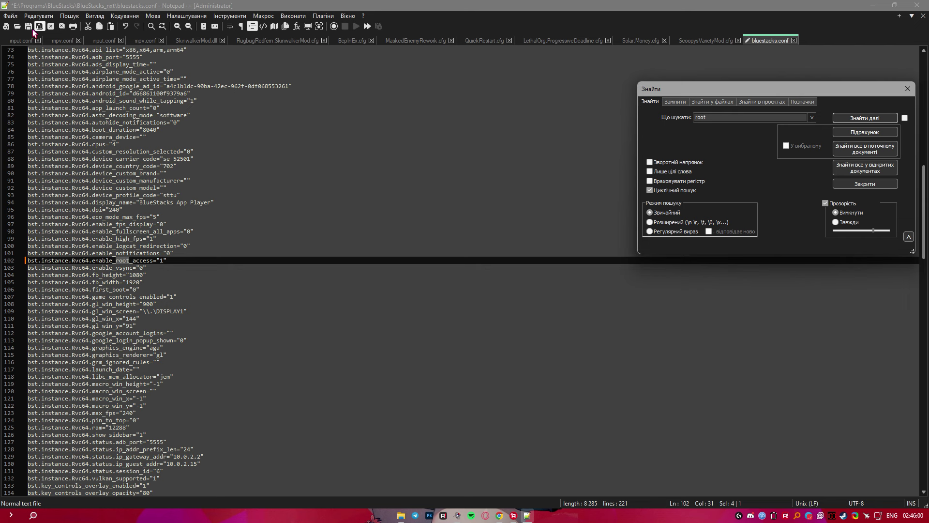
Save bluestacks.conf, then close the text editor and the BlueStacks_nxt folder window
left_click(10, 16)
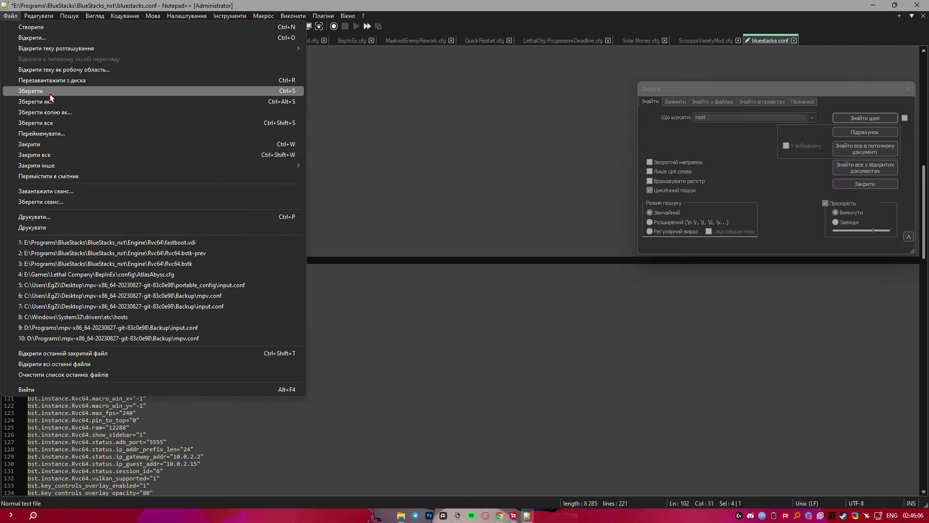
left_click(34, 91)
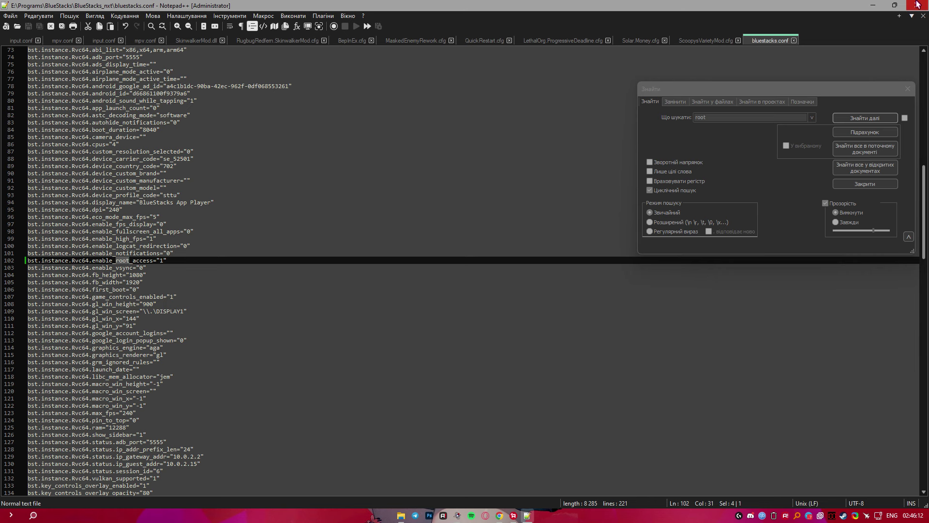
left_click(917, 5)
left_click(803, 69)
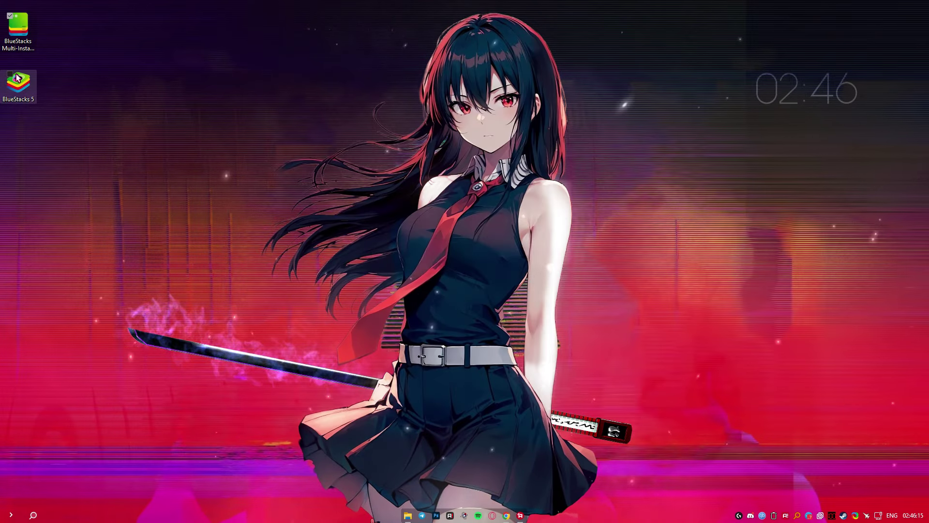
Relaunch the App Player instance from the Multi-Instance Manager, verify root access in Root Checker Basic, and return to the home screen
double_click(25, 25)
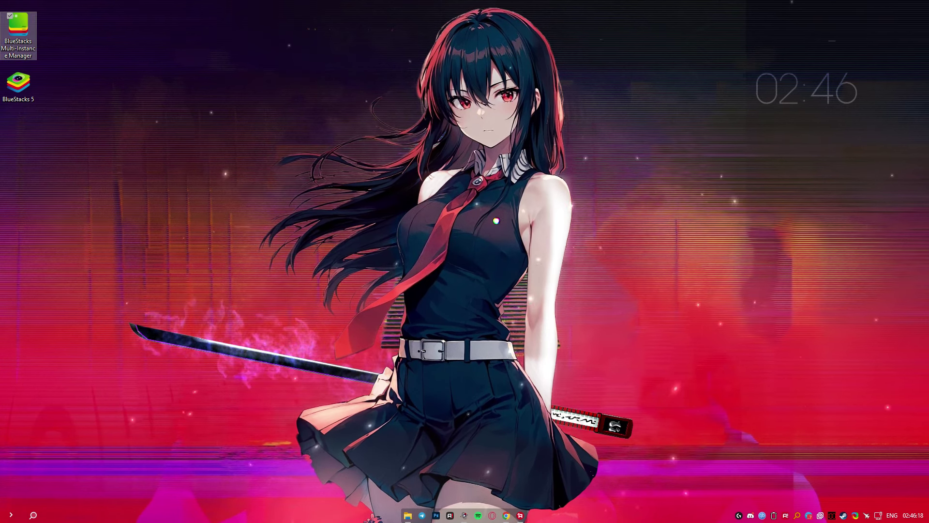
left_click(504, 184)
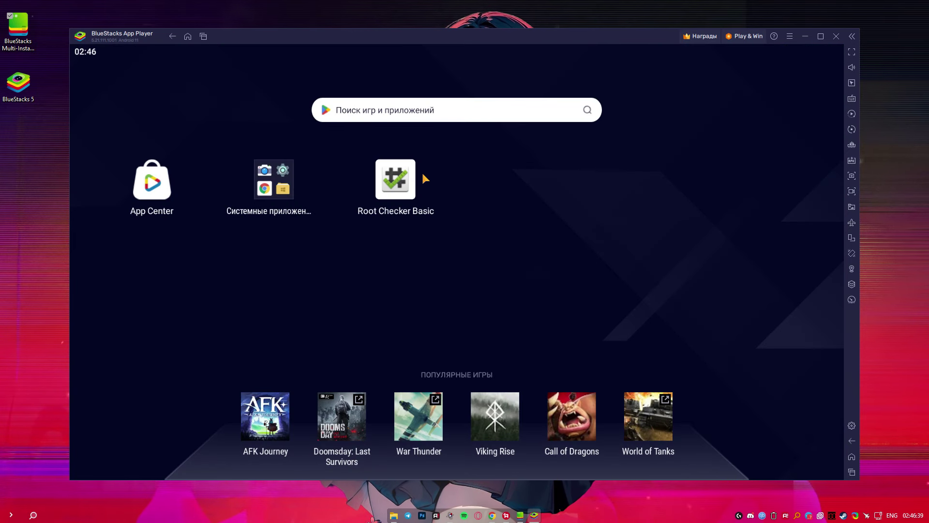
left_click(394, 186)
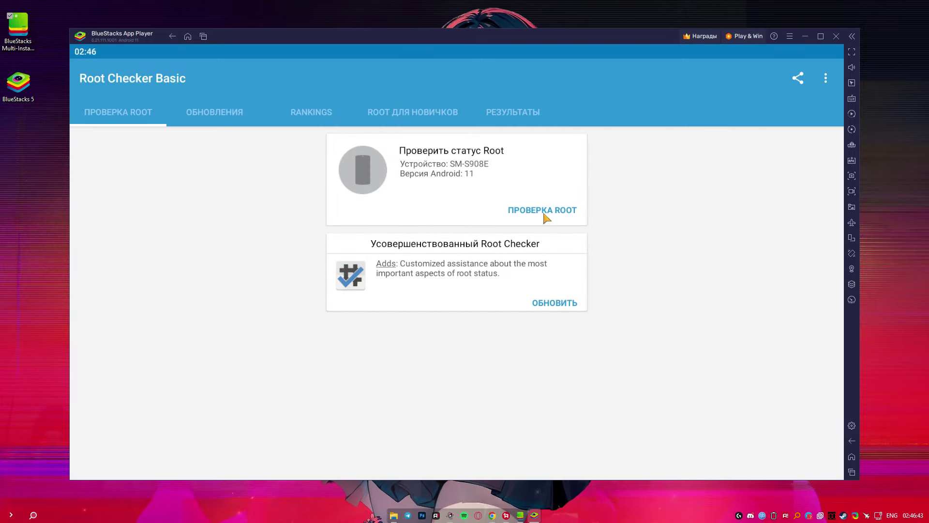
left_click(546, 213)
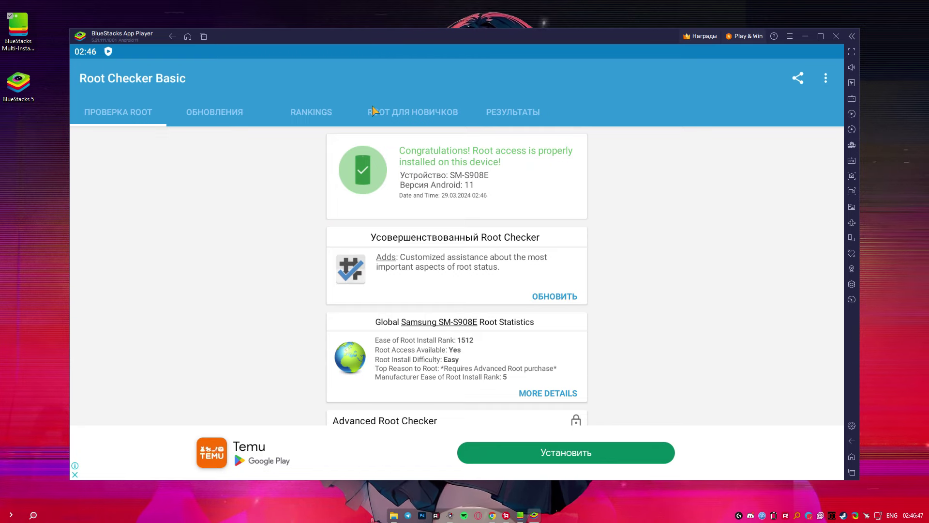
left_click(190, 38)
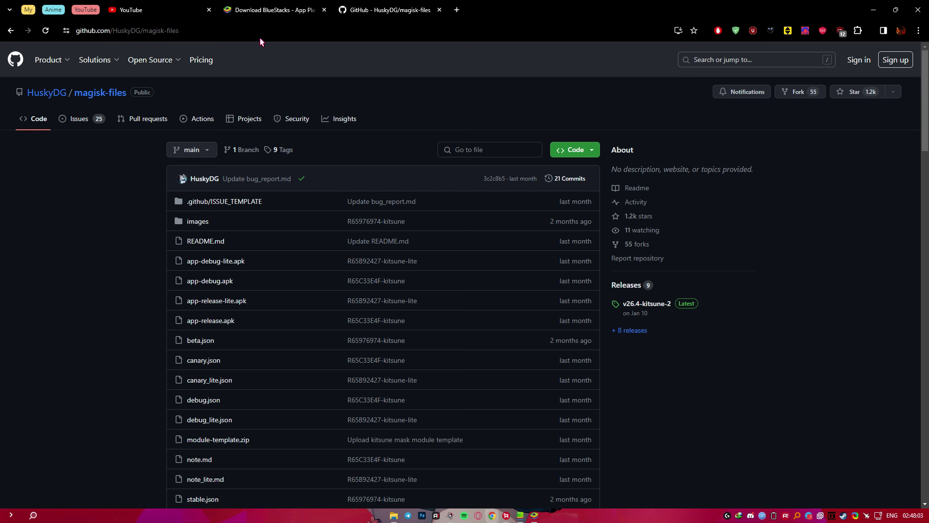
Download app-release.apk from the R65C33E4F-kitsune release assets of HuskyDG/magisk-files to the Desktop
left_click(626, 286)
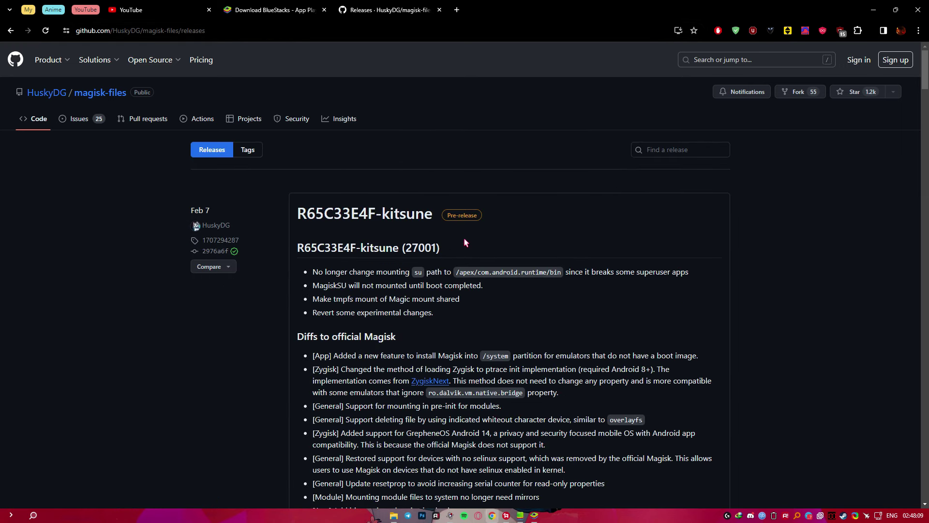
scroll(337, 254, "down", 3)
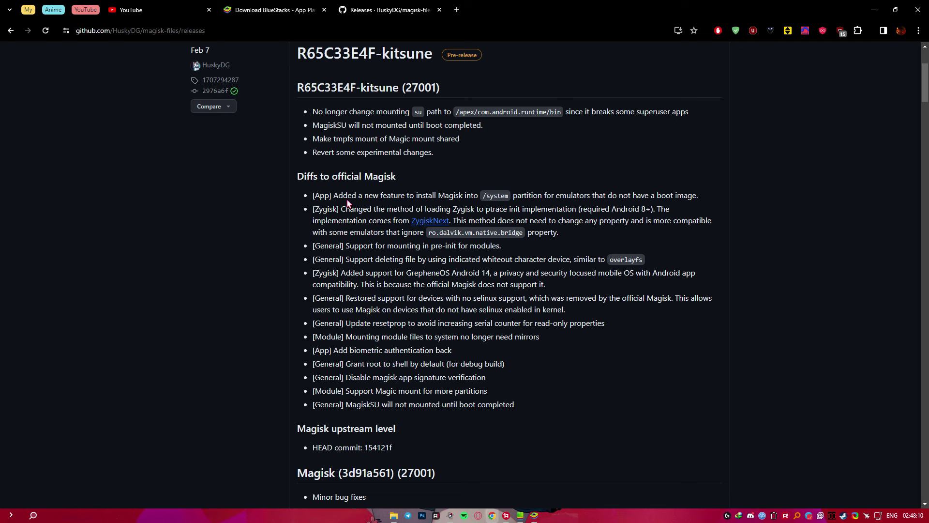
scroll(337, 253, "up", 2)
scroll(479, 195, "down", 8)
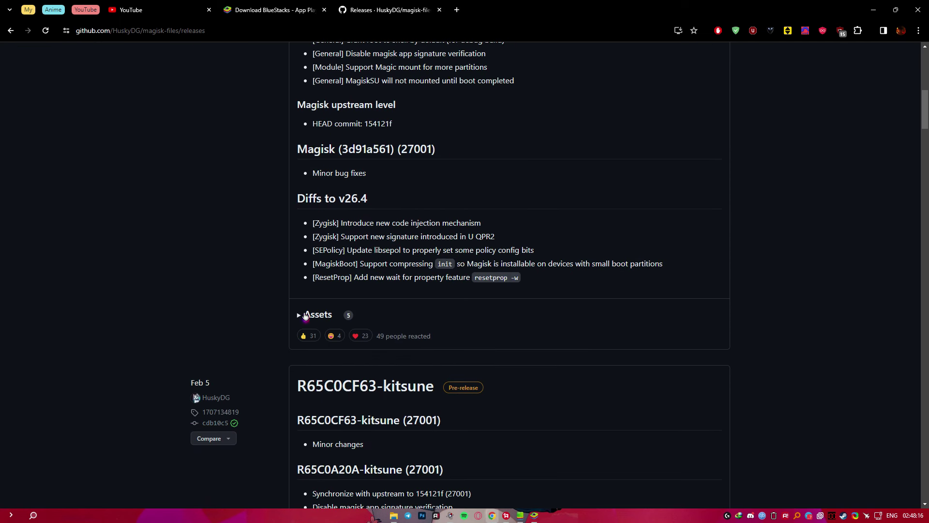
left_click(304, 317)
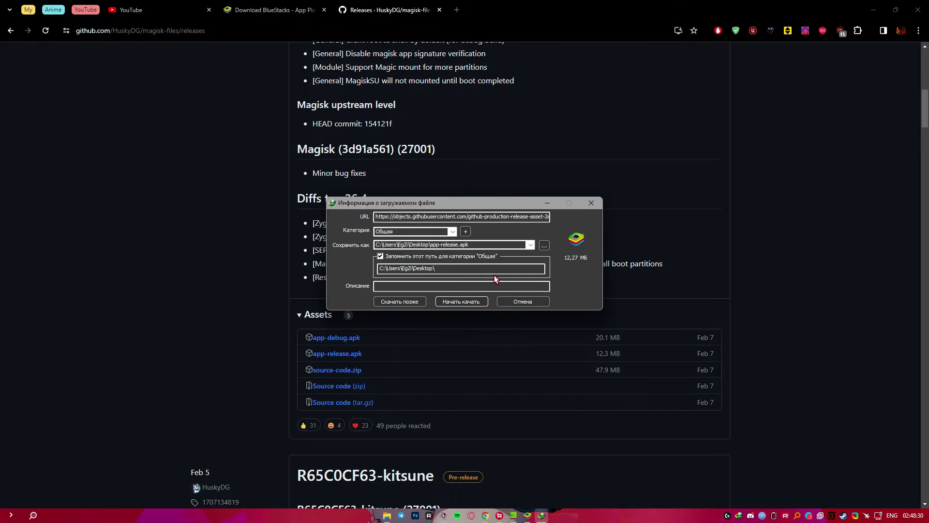
left_click(462, 302)
left_click(538, 145)
scroll(690, 315, "up", 8)
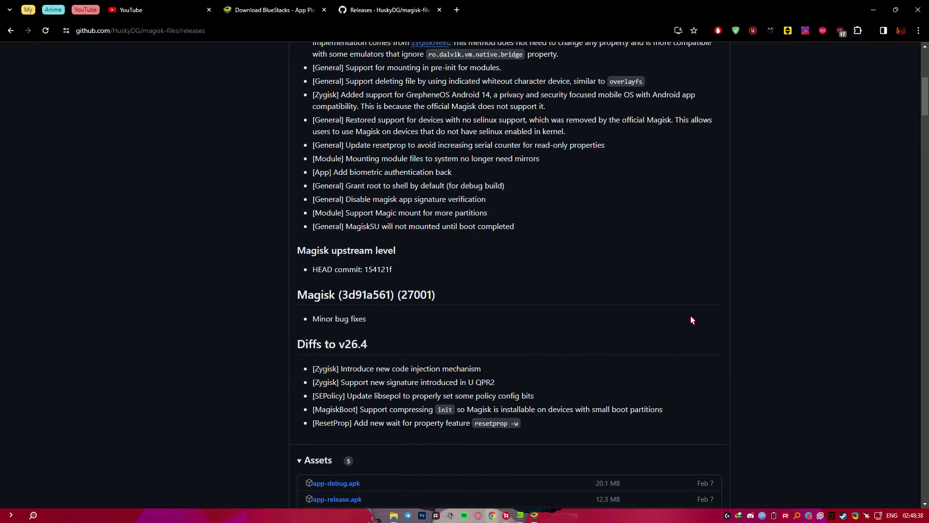
scroll(690, 316, "up", 2)
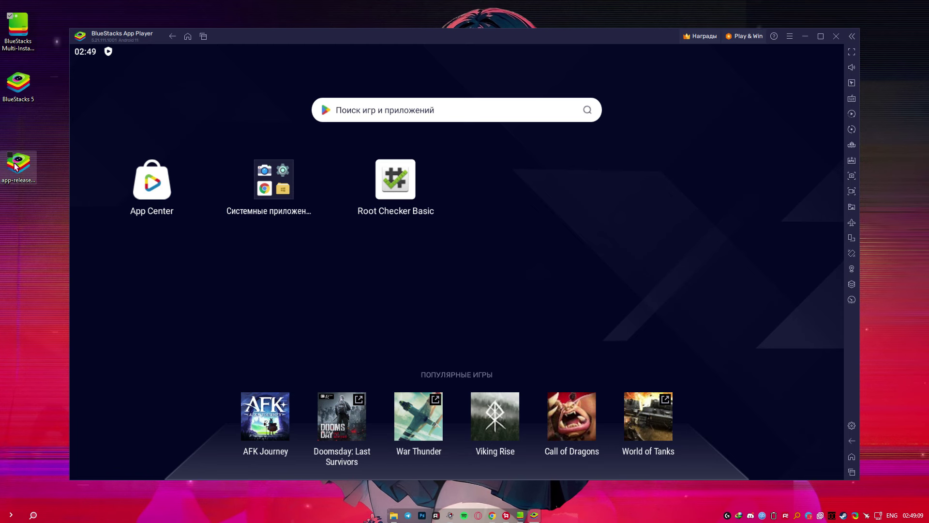
Install the downloaded app-release.apk from the desktop into the running BlueStacks App Player
left_click(18, 169)
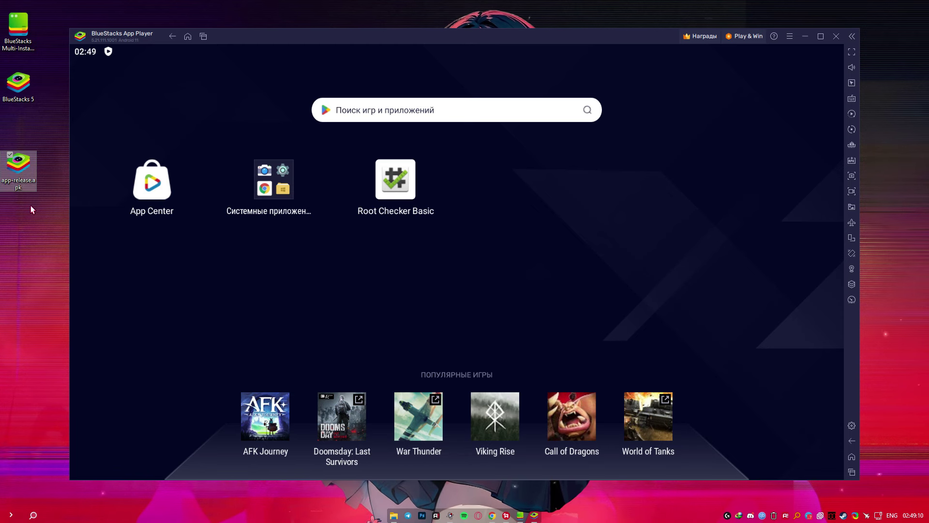
left_click_drag(18, 172, 509, 257)
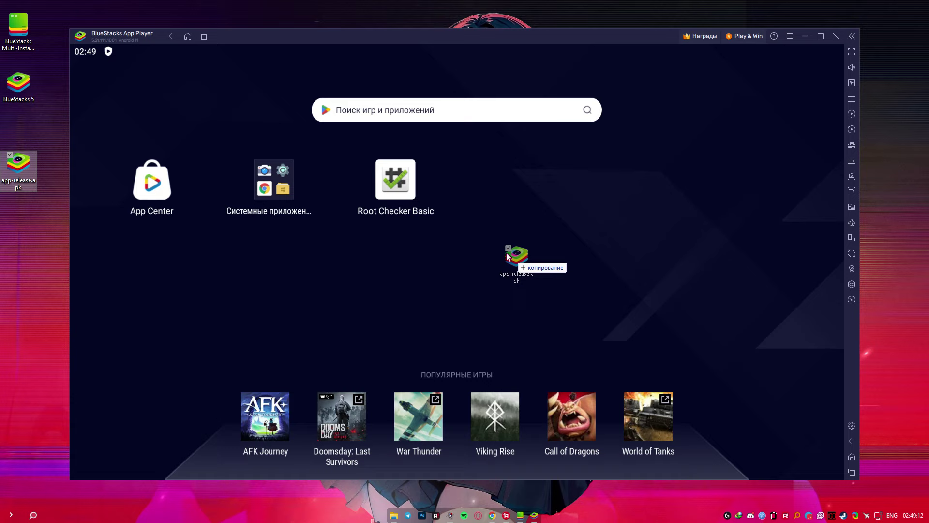
left_click_drag(508, 256, 508, 257)
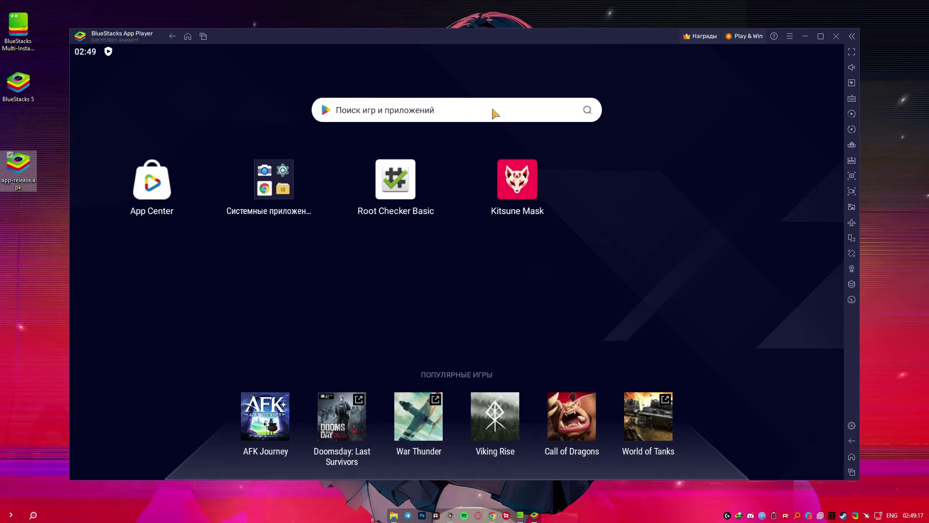
Maximize the App Player, open Kitsune Mask, and dismiss its unofficial-version notice before starting the Magisk installation
left_click(821, 36)
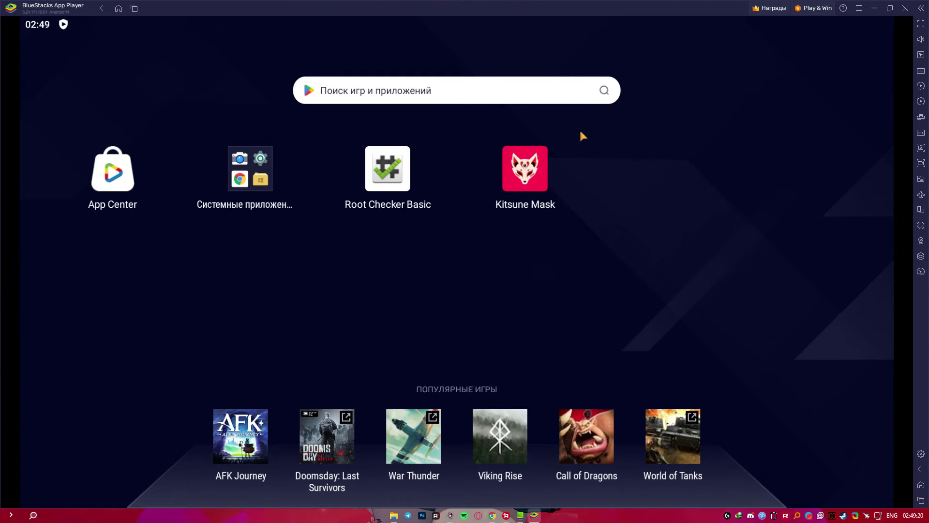
left_click(531, 181)
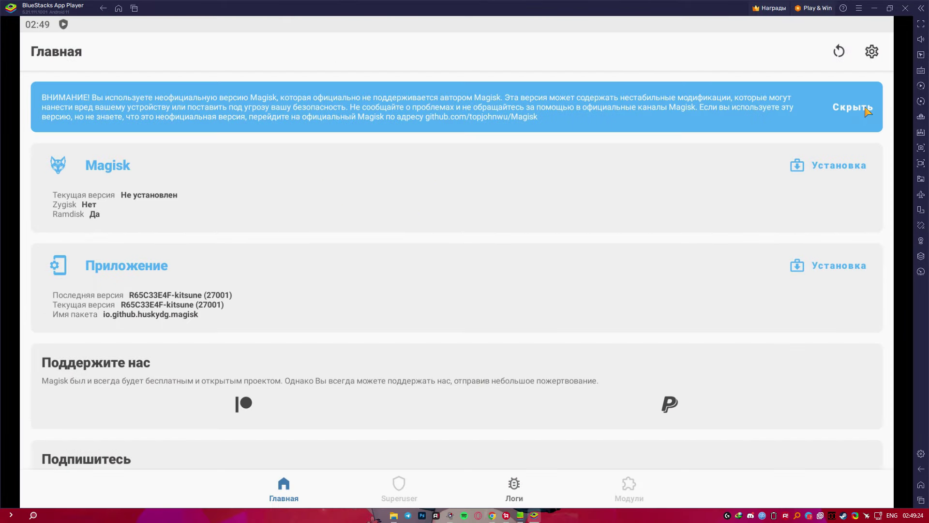
left_click(866, 109)
left_click(820, 111)
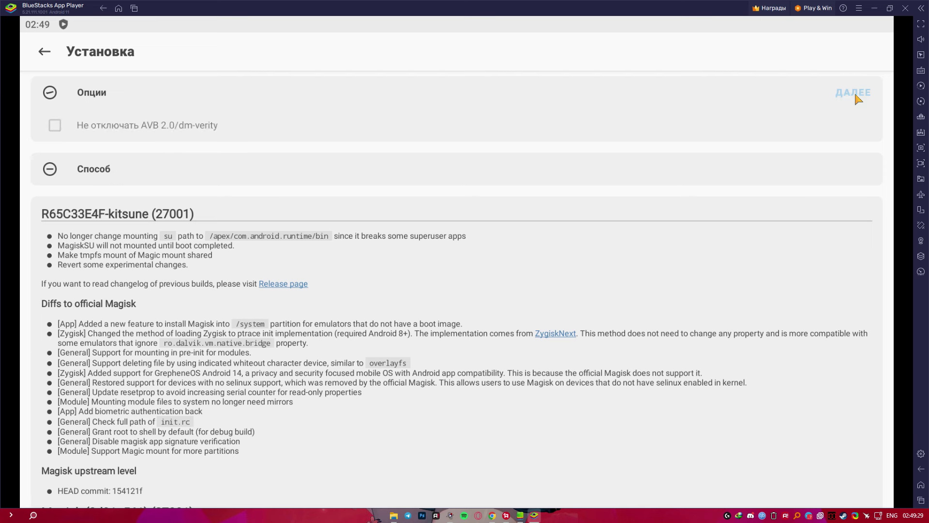
Try to install Magisk with the direct installation method that modifies /system, then close BlueStacks App Player
left_click(854, 92)
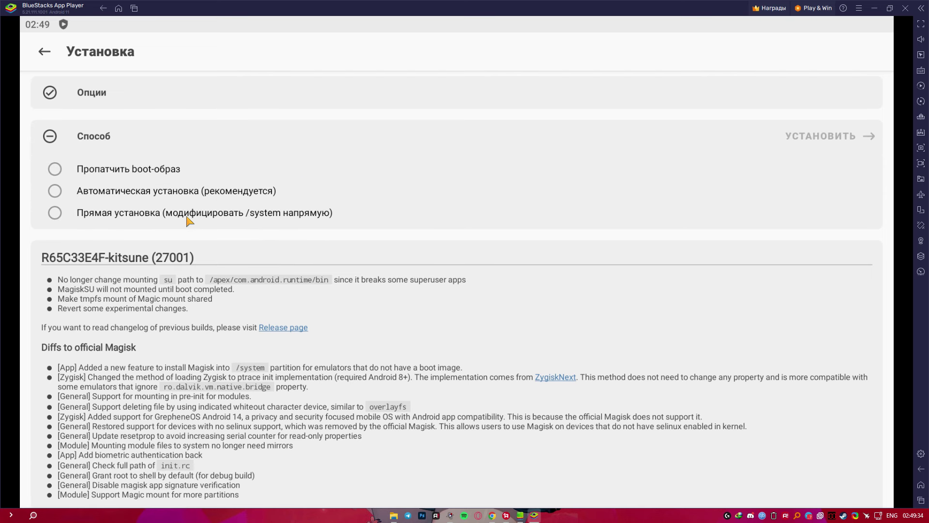
left_click(841, 140)
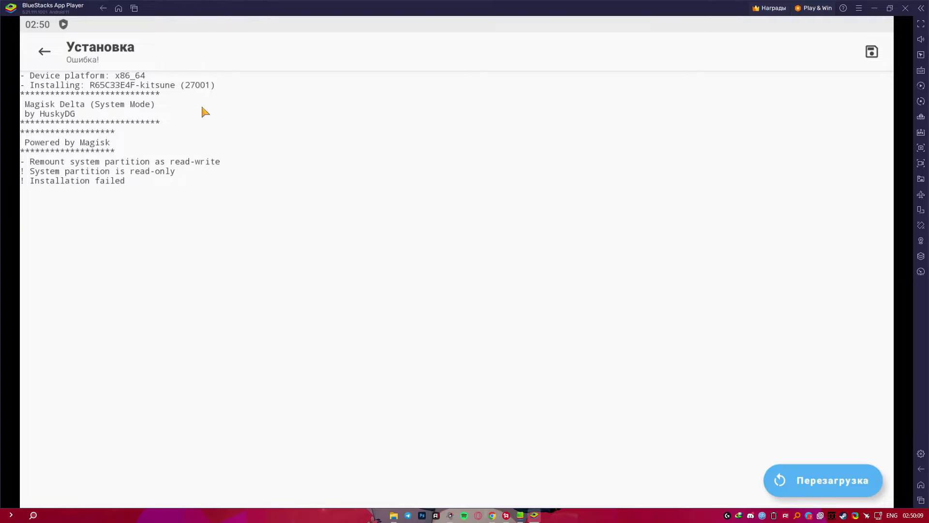
left_click(906, 9)
left_click(498, 275)
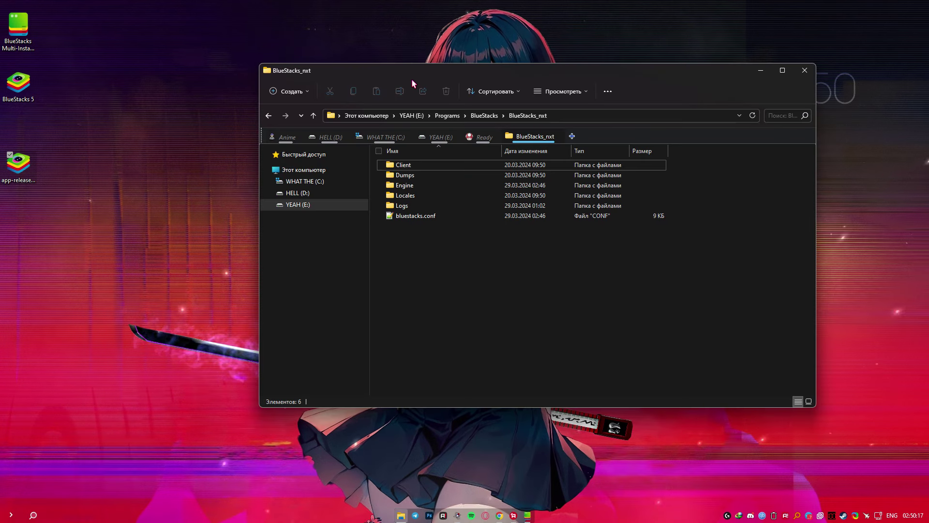
Open the Engine folder inside BlueStacks_nxt and arrange its window beside the BlueStacks Multi-Instance Manager
left_click_drag(415, 83, 477, 103)
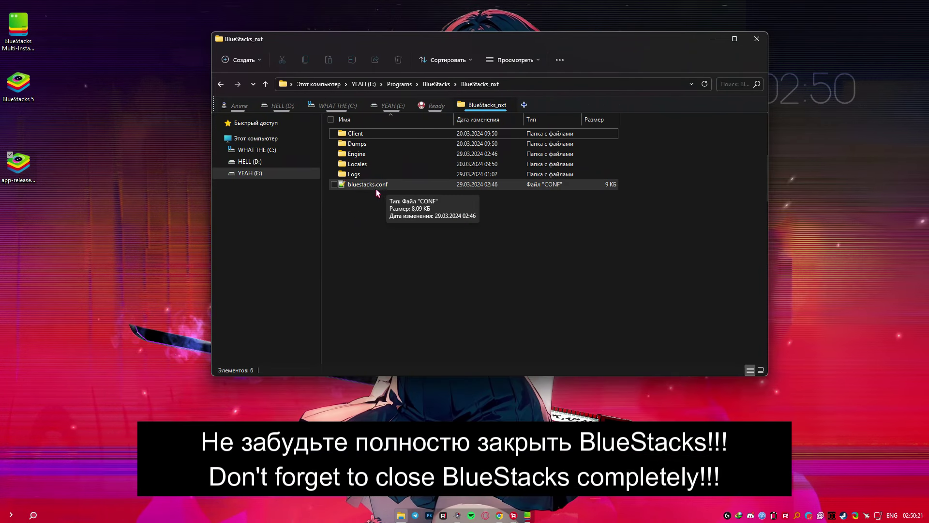
left_click(366, 158)
double_click(366, 156)
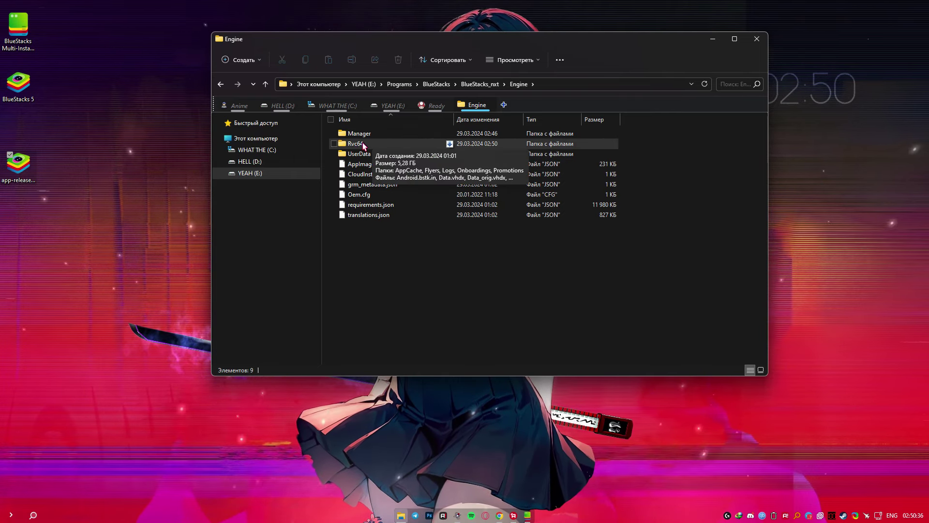
left_click_drag(362, 37, 604, 128)
left_click_drag(405, 143, 254, 83)
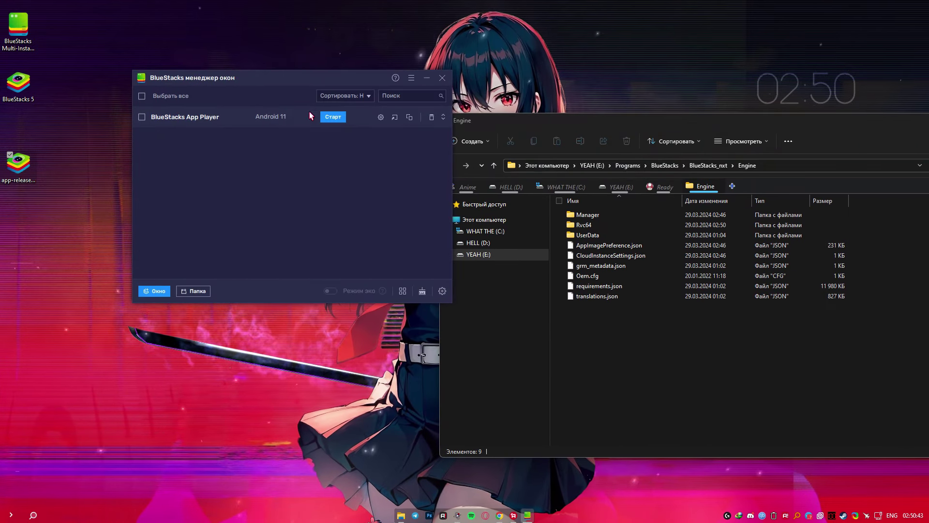
Open the Rvc64 instance folder inside Engine
left_click(582, 225)
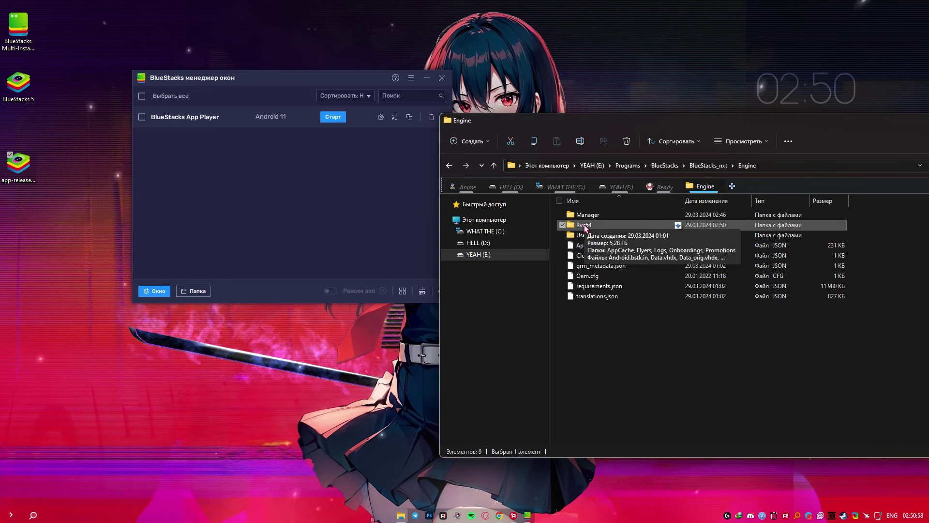
right_click(591, 227)
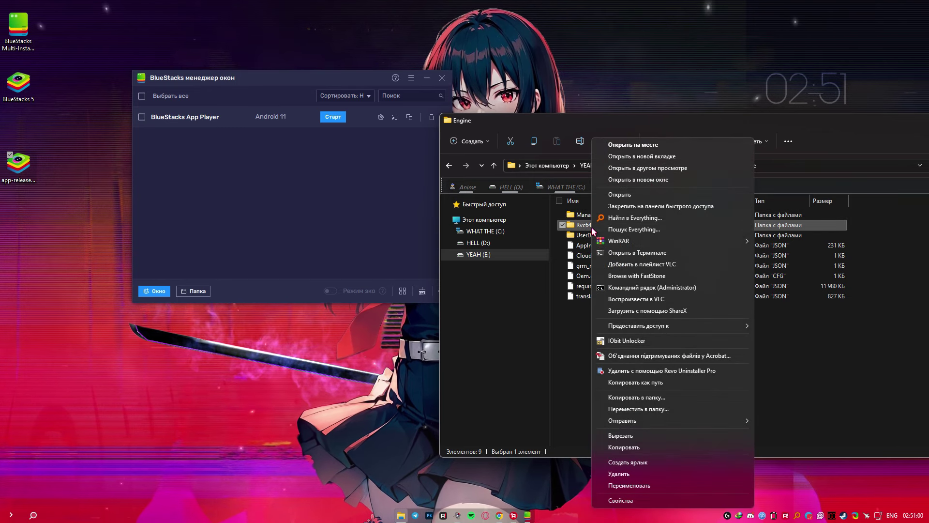
left_click(552, 328)
mouse_move(591, 229)
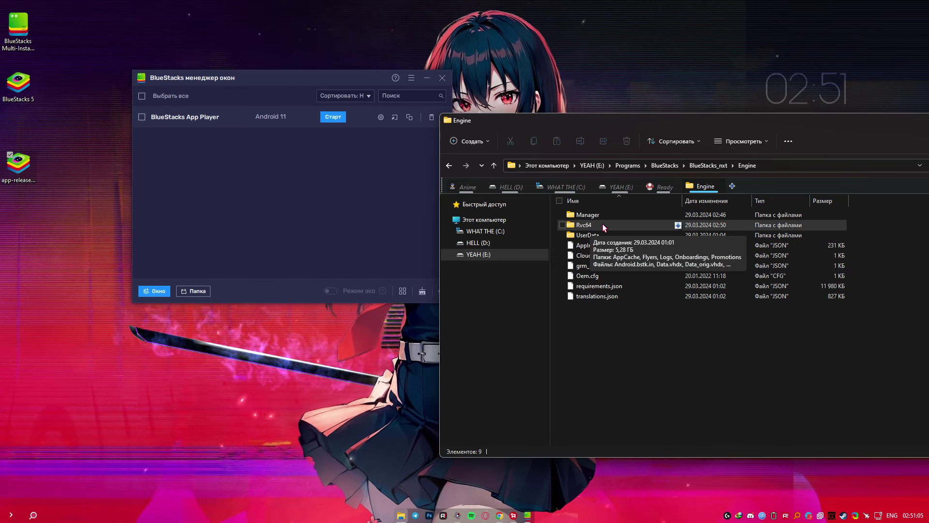
double_click(606, 224)
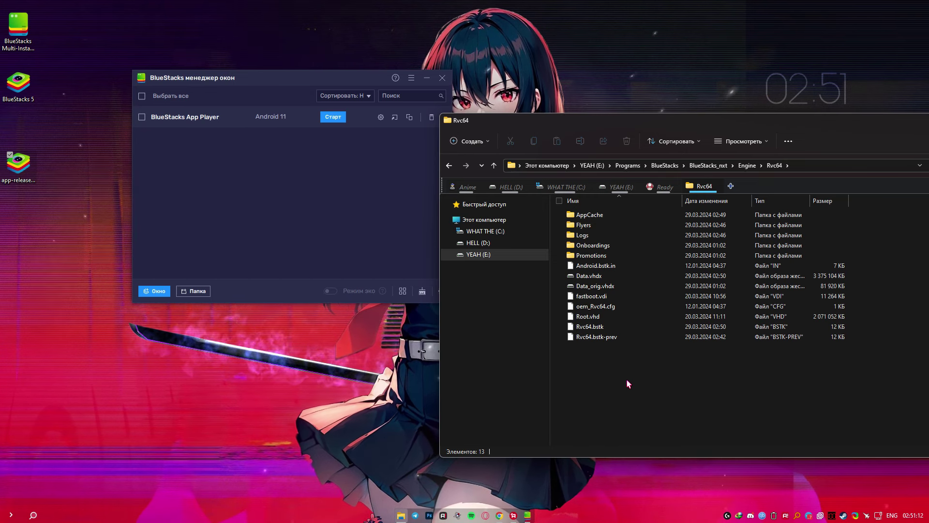
Open the Rvc64.bstk file from the Rvc64 folder for editing in Notepad++
left_click_drag(619, 387, 583, 330)
left_click(773, 368)
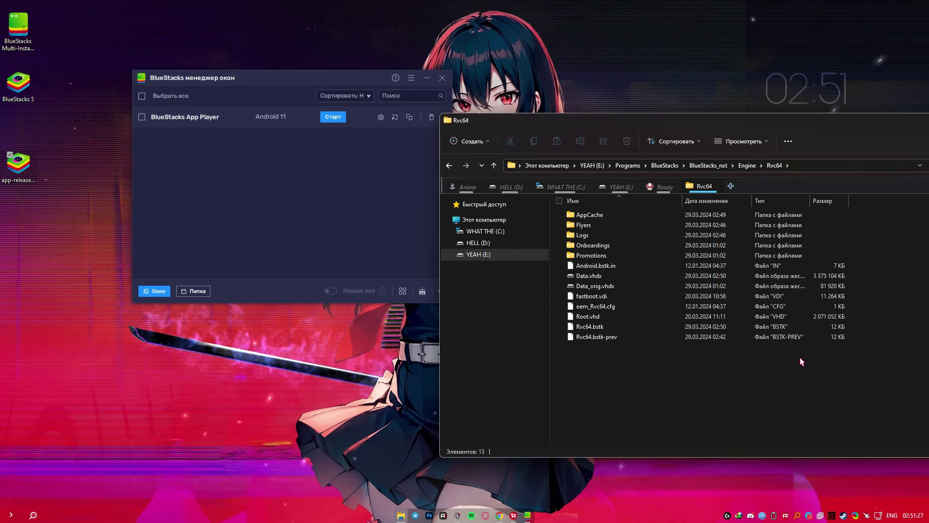
left_click_drag(800, 368, 763, 353)
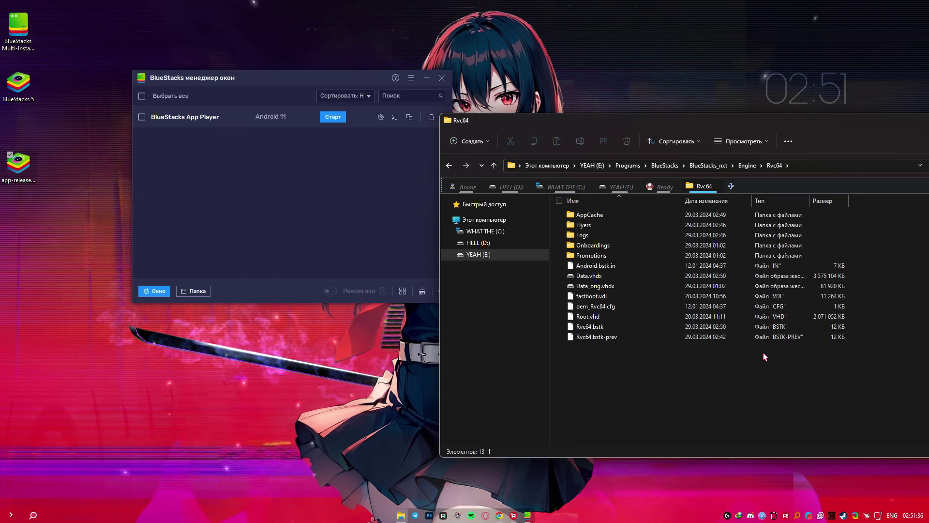
left_click_drag(675, 369, 562, 321)
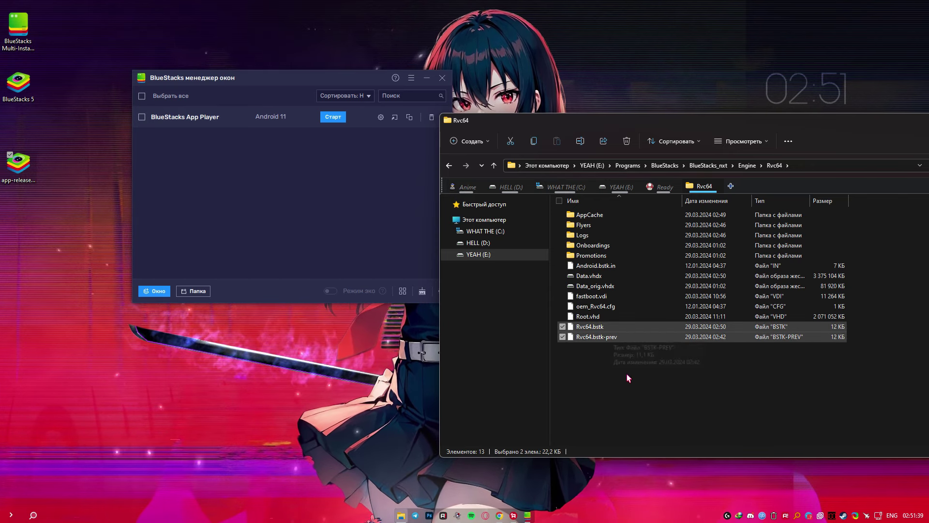
left_click(589, 327)
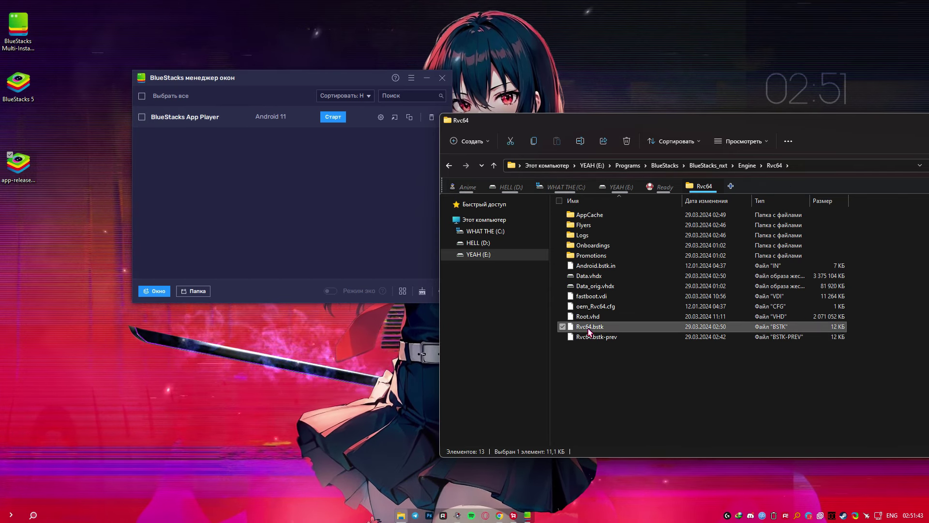
right_click(588, 328)
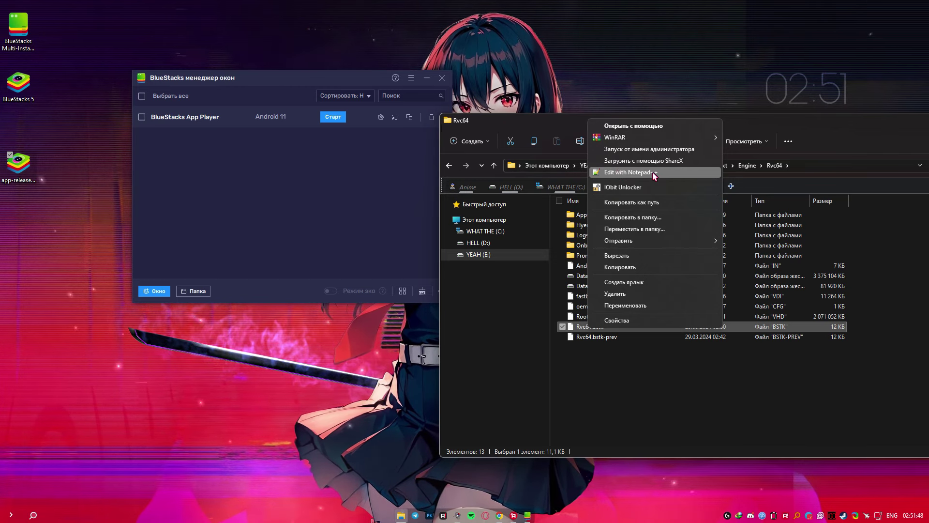
left_click(615, 173)
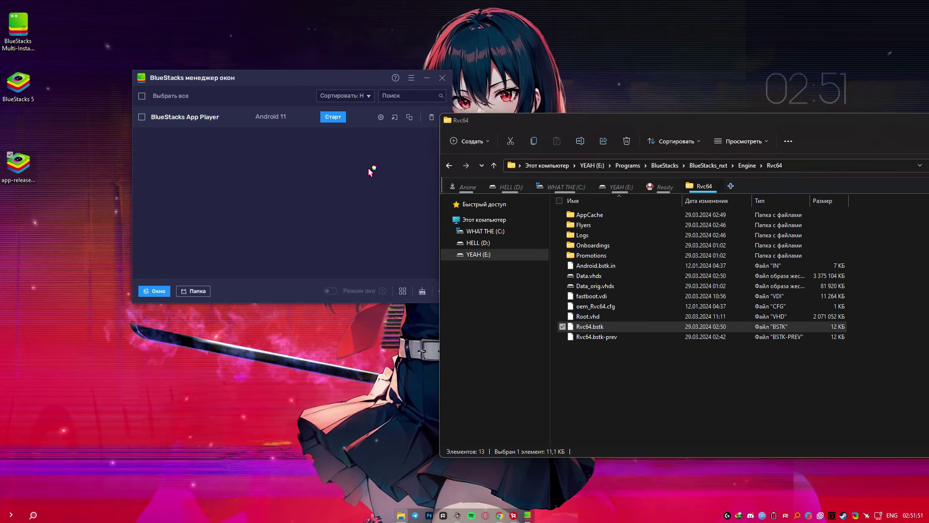